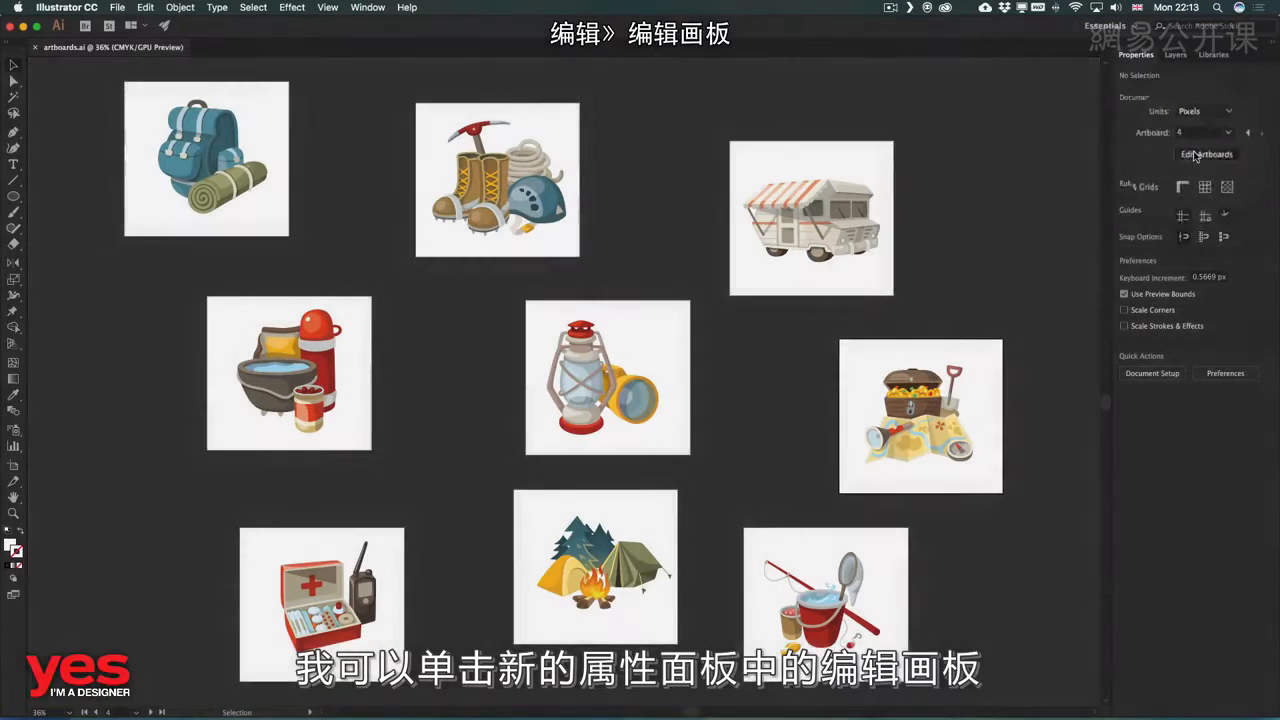
Step: Enter artboard editing and move the camper van artboard slightly up and to the left
left_click(1170, 157)
left_click(808, 197)
left_click_drag(808, 197, 766, 174)
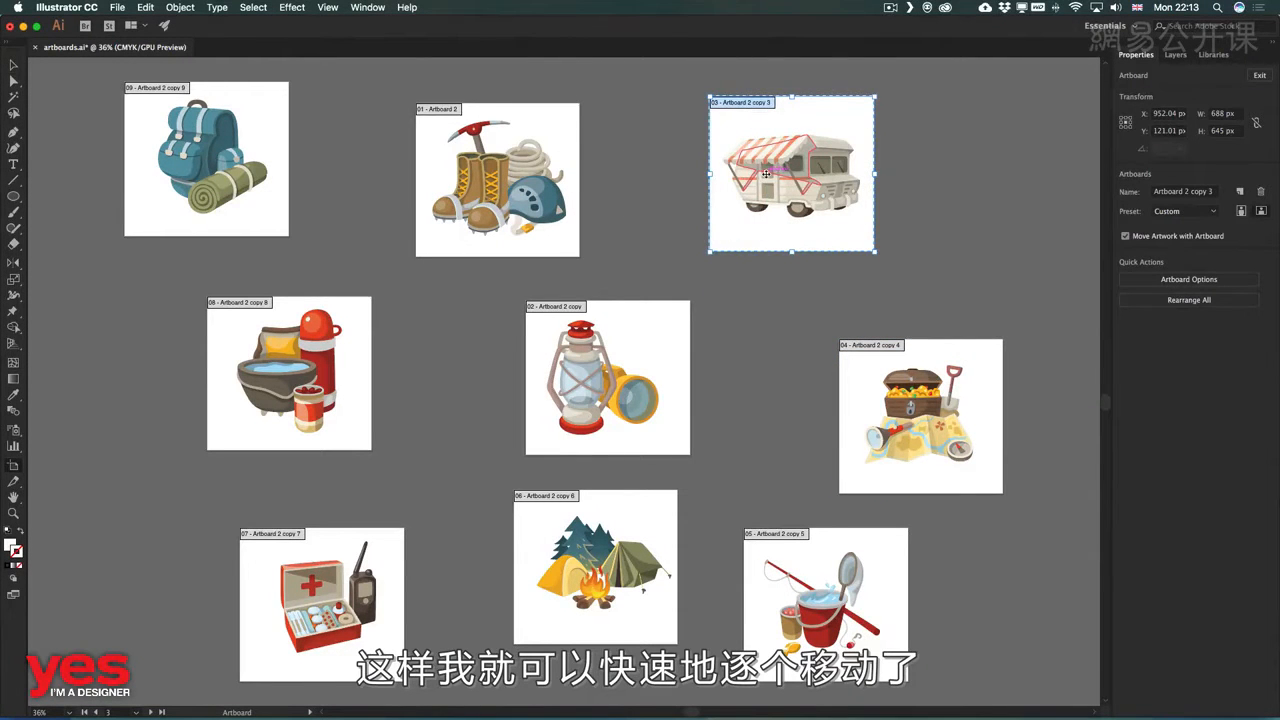
Step: Shift the backpack, boots and camper van artboards together slightly right, and move all nine artboards slightly up and left
left_click(540, 172, "shift")
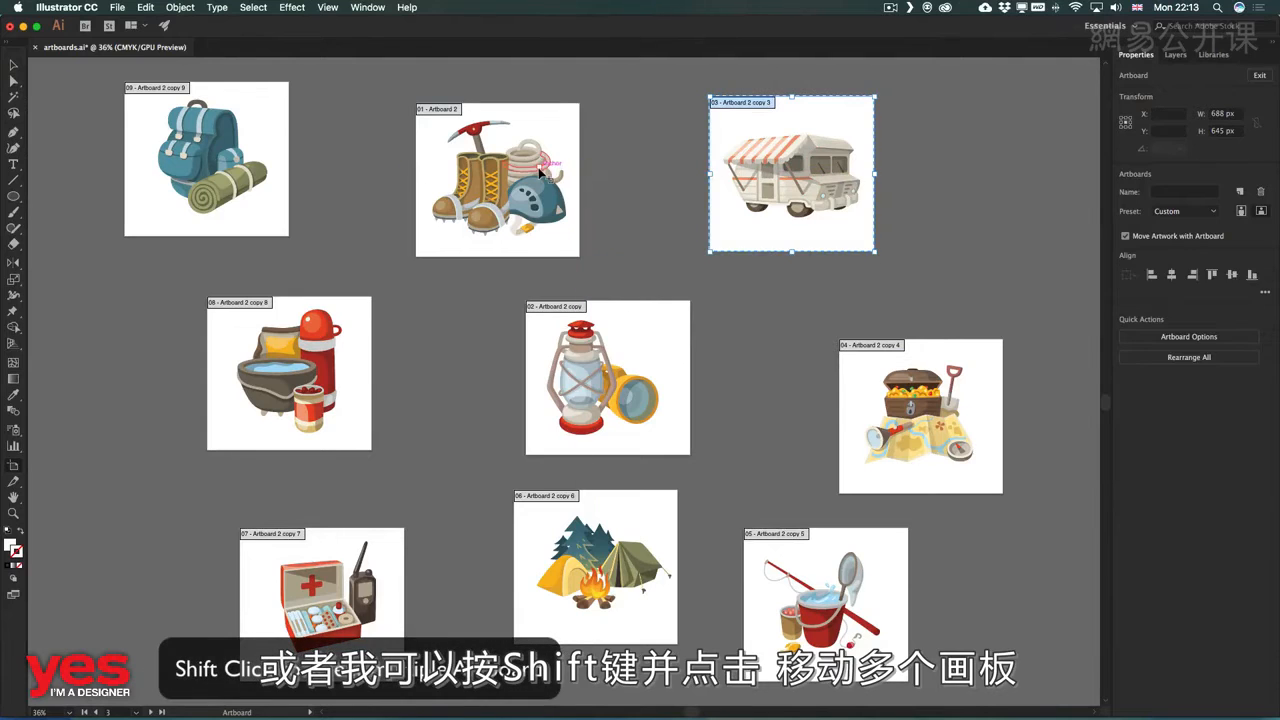
left_click(132, 175, "shift")
mouse_move(187, 156)
left_mouse_down()
mouse_move(340, 158)
mouse_move(208, 152)
left_mouse_up()
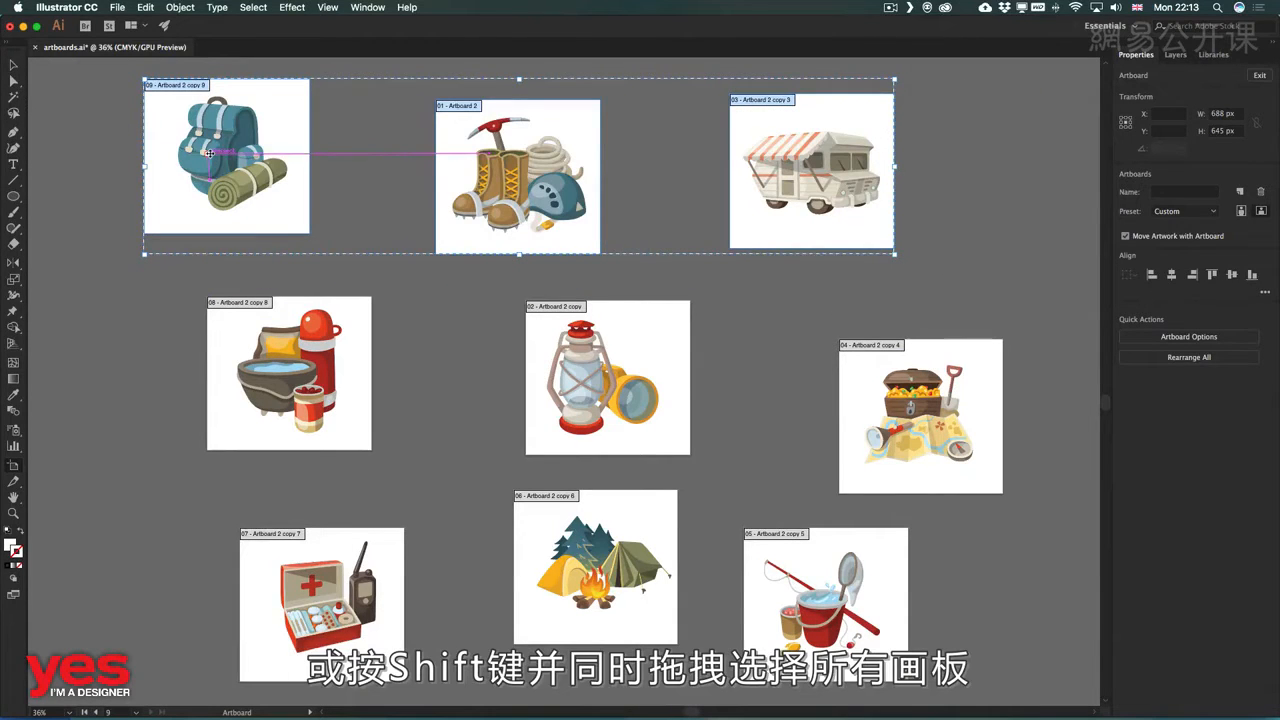
left_click_drag(92, 130, 995, 651)
left_click_drag(963, 174, 204, 170)
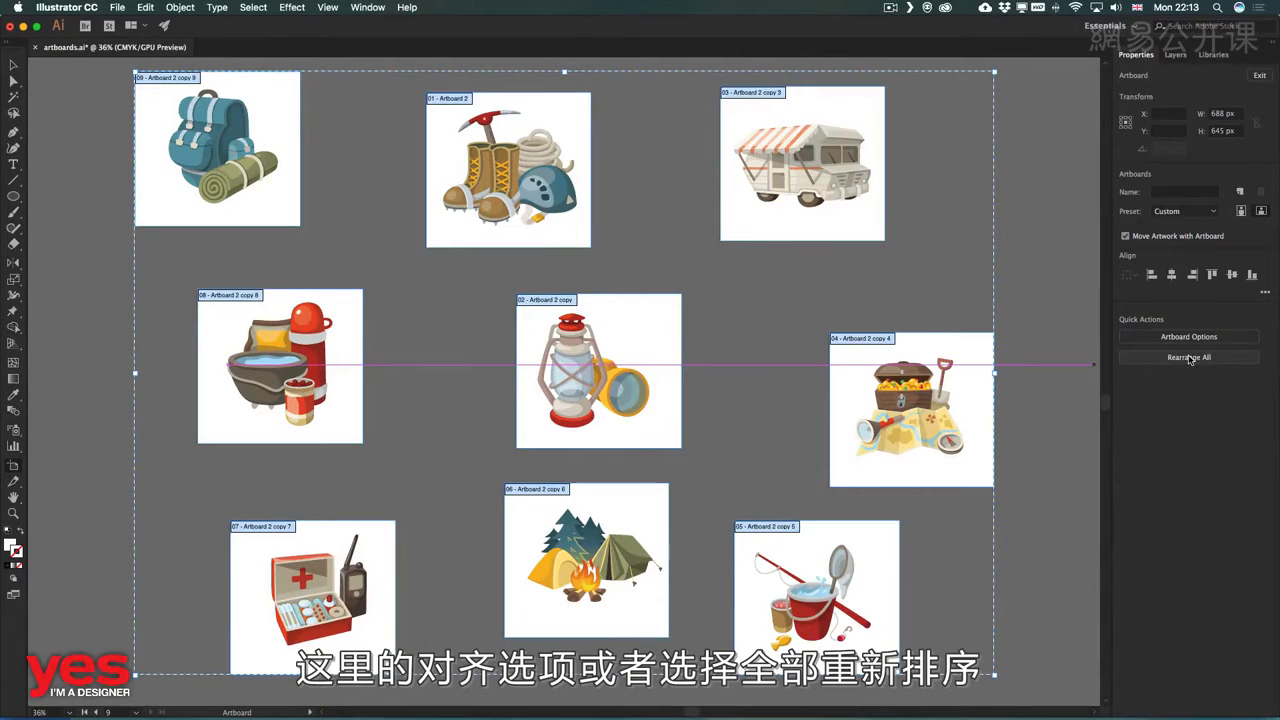
Step: Rearrange all artboards into a grid by row with 3 columns and 40 px spacing, moving artwork with them, and leave artboard editing
left_click(1190, 358)
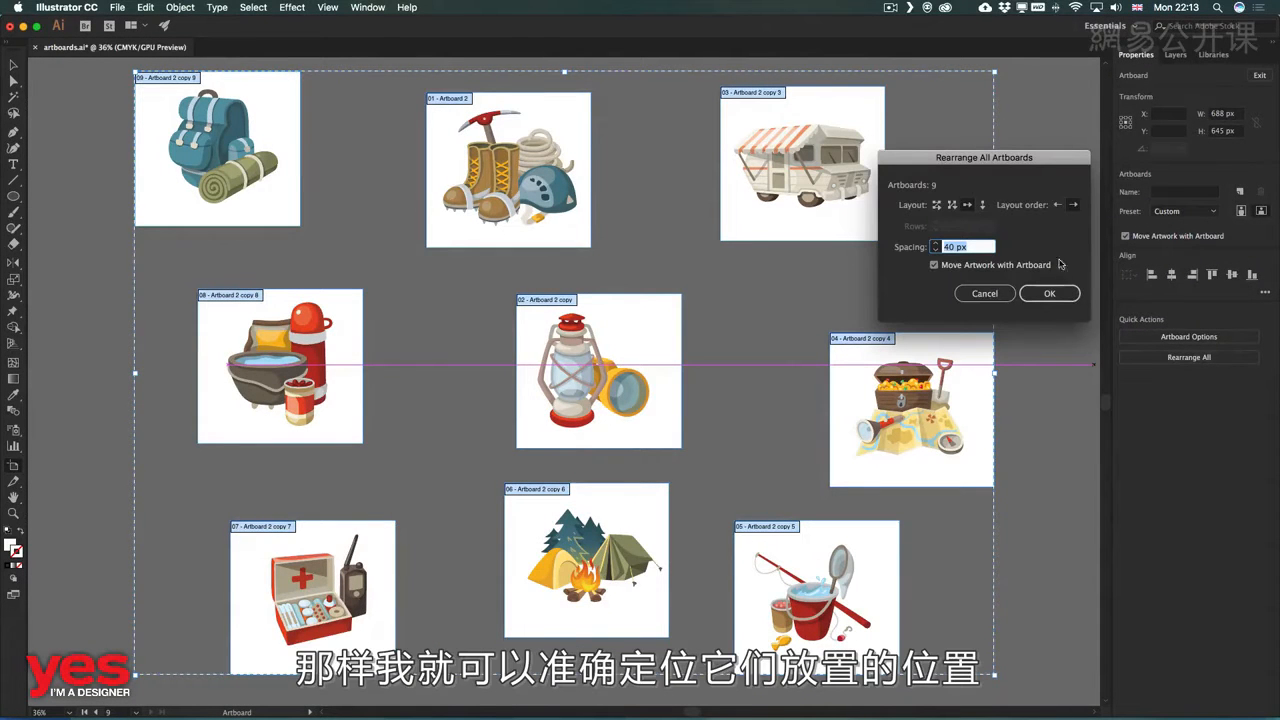
left_click_drag(925, 165, 771, 172)
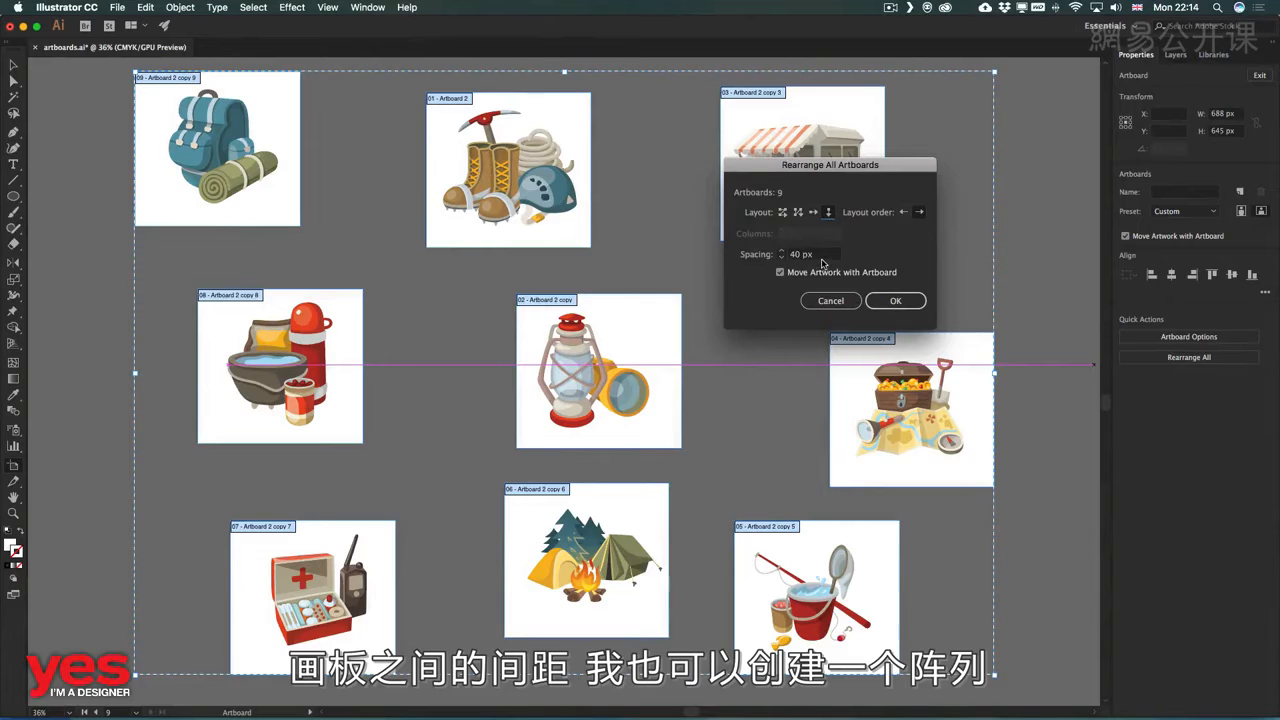
left_click(783, 212)
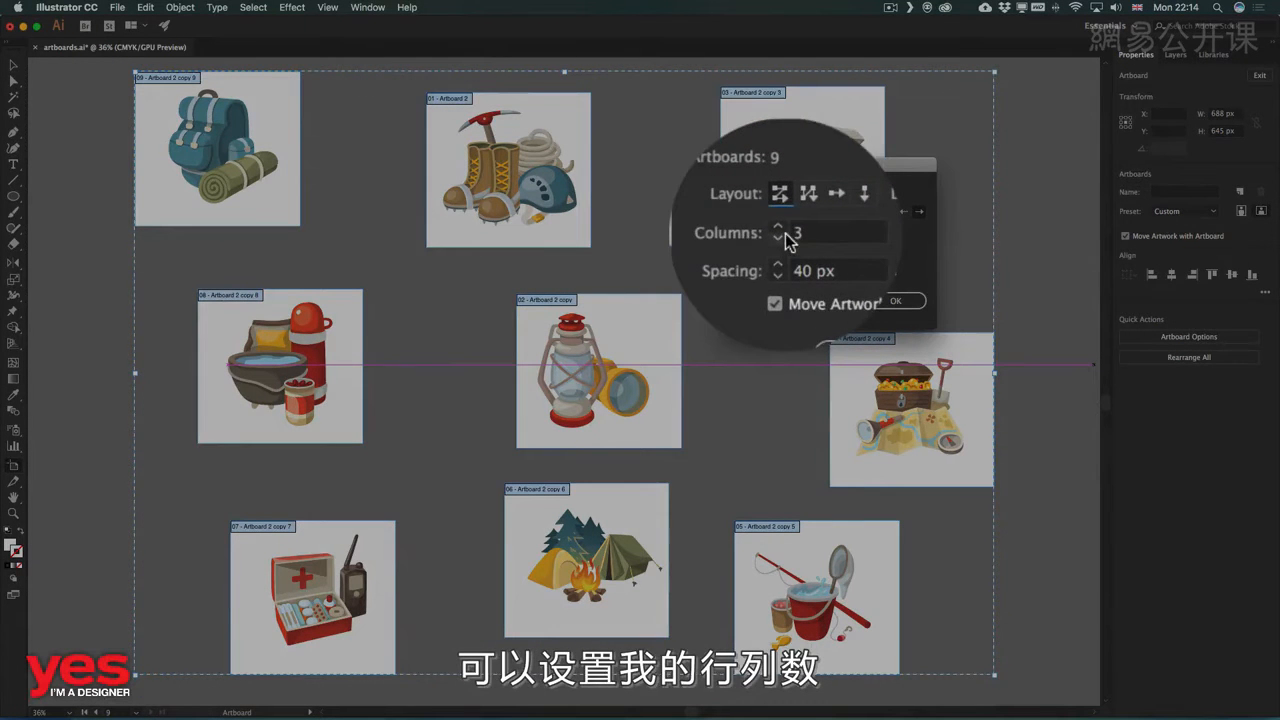
left_click(799, 212)
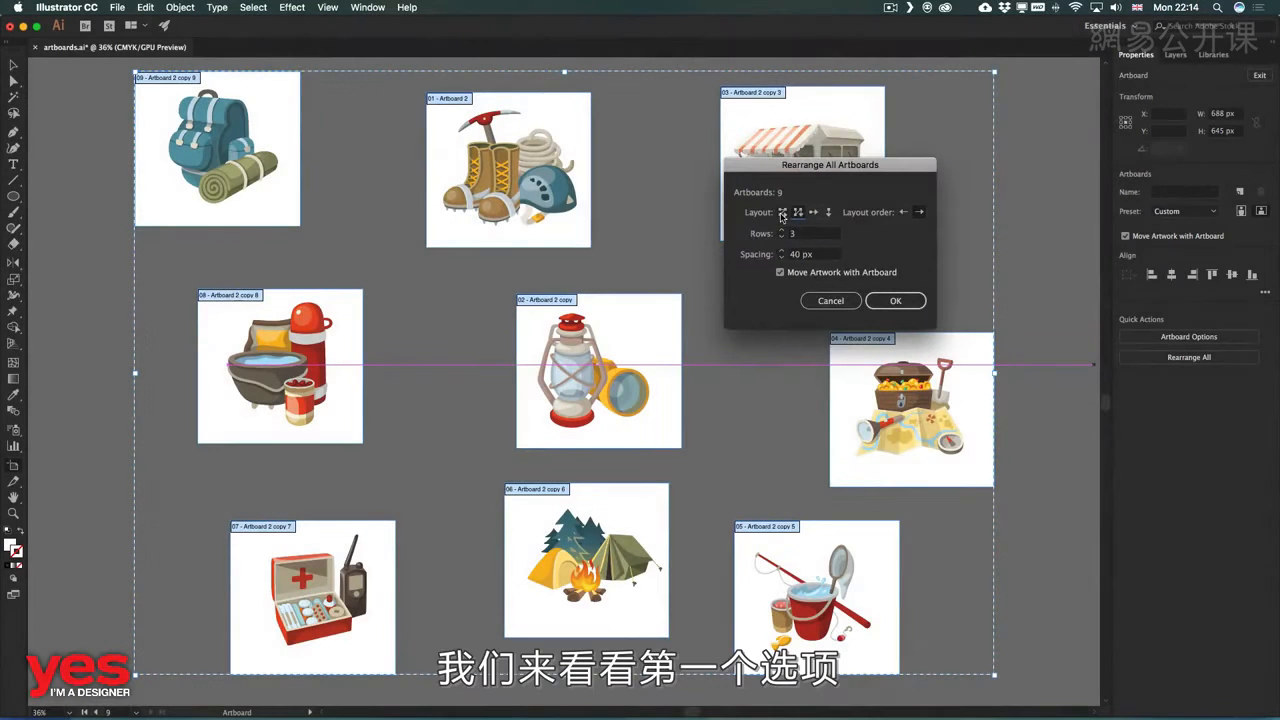
left_click(783, 212)
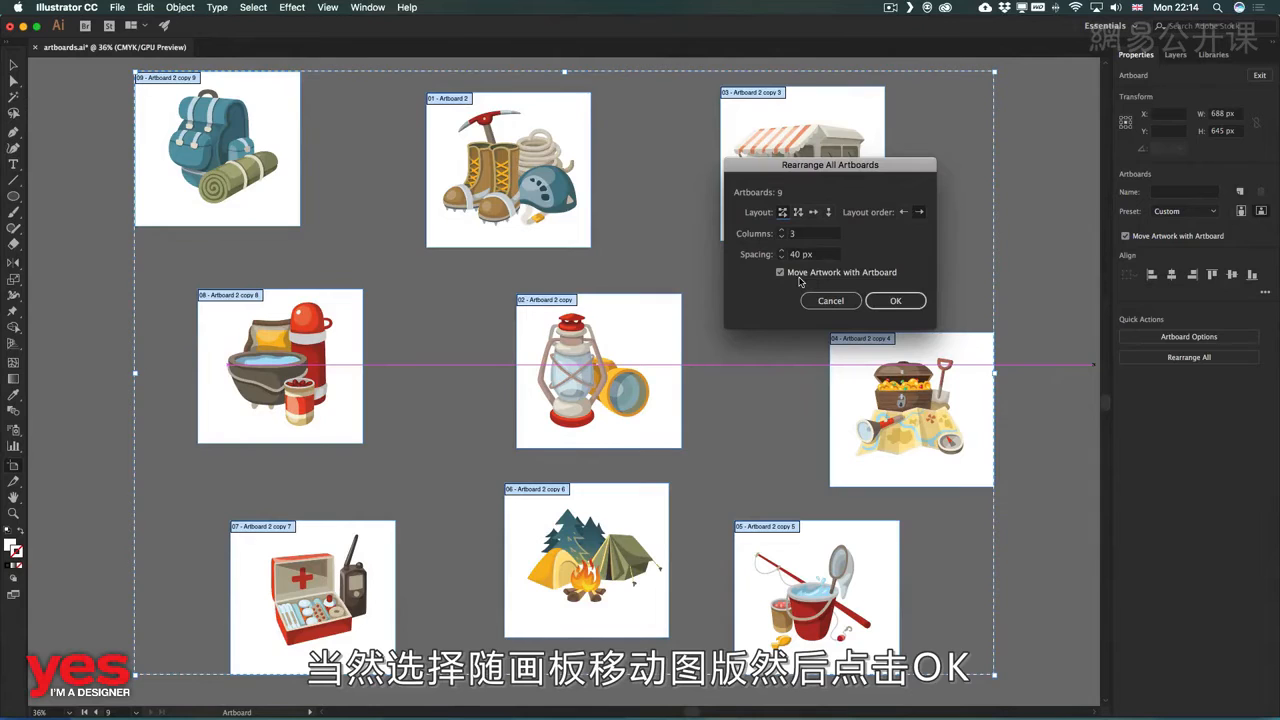
left_click(895, 300)
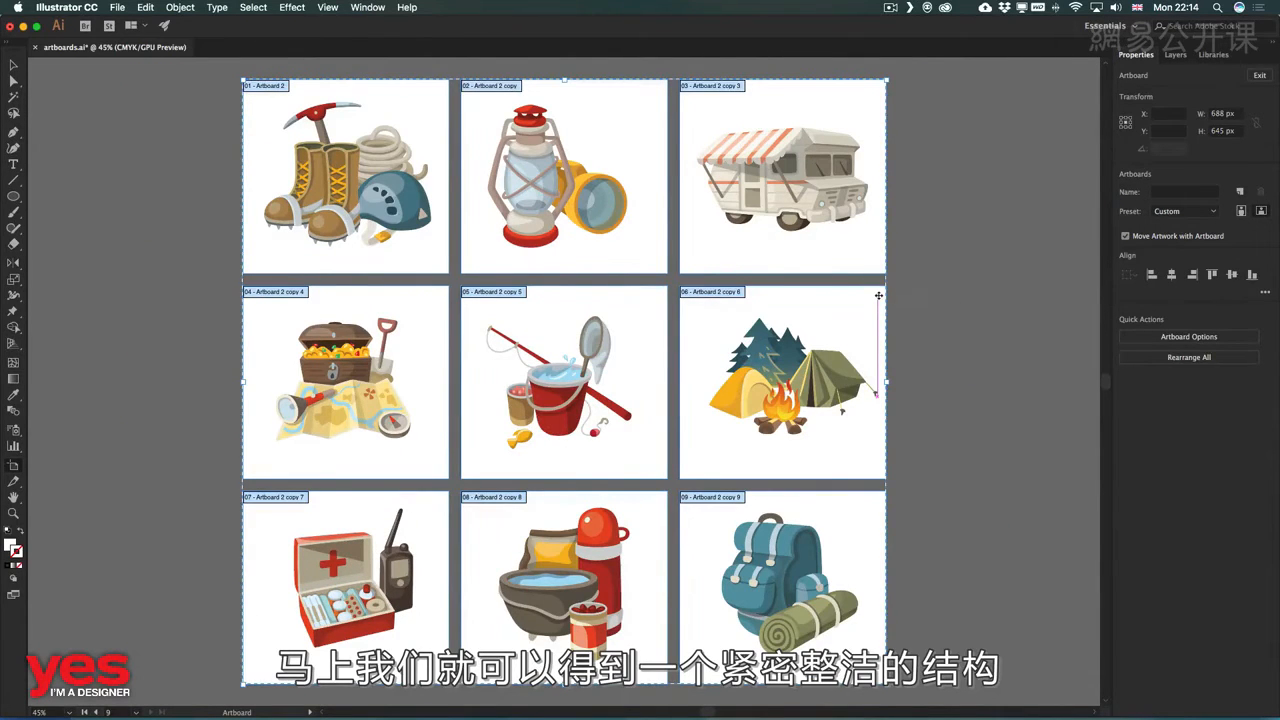
key("v")
Step: Inspect the lantern and binoculars artwork at 100% and return to the view of all artboards
left_click(589, 190)
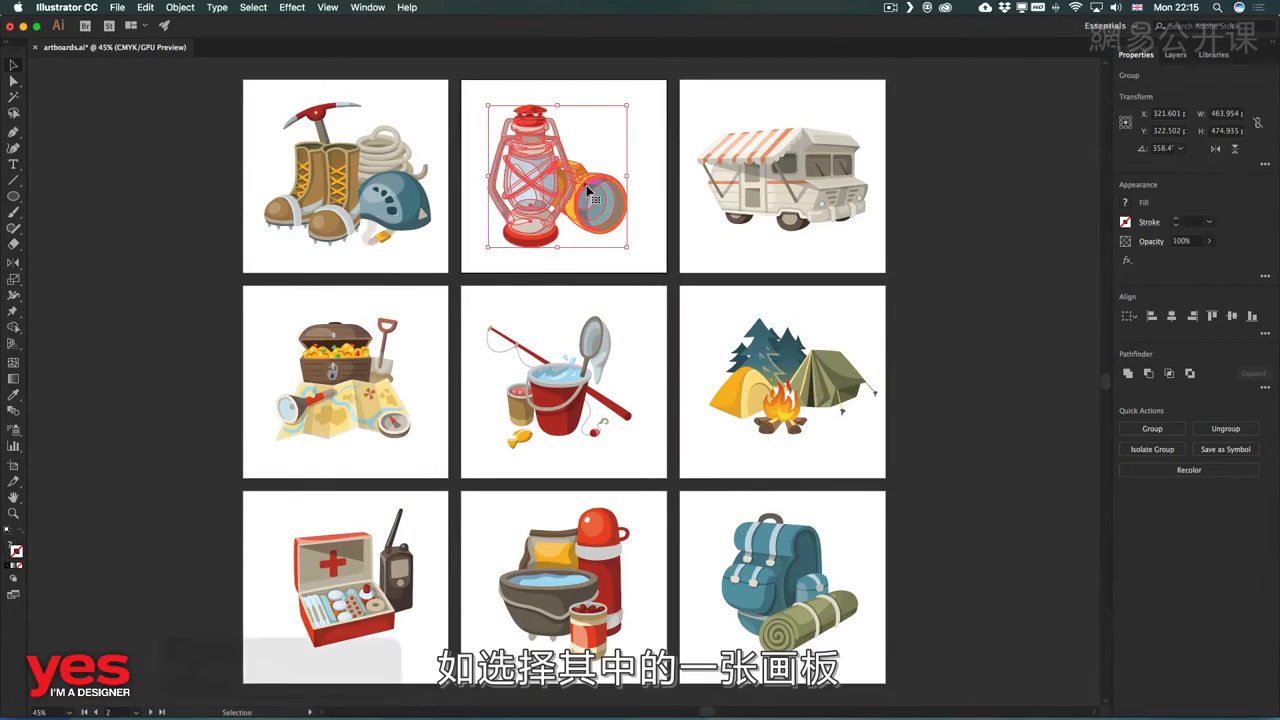
key("super+equal")
key("super+equal")
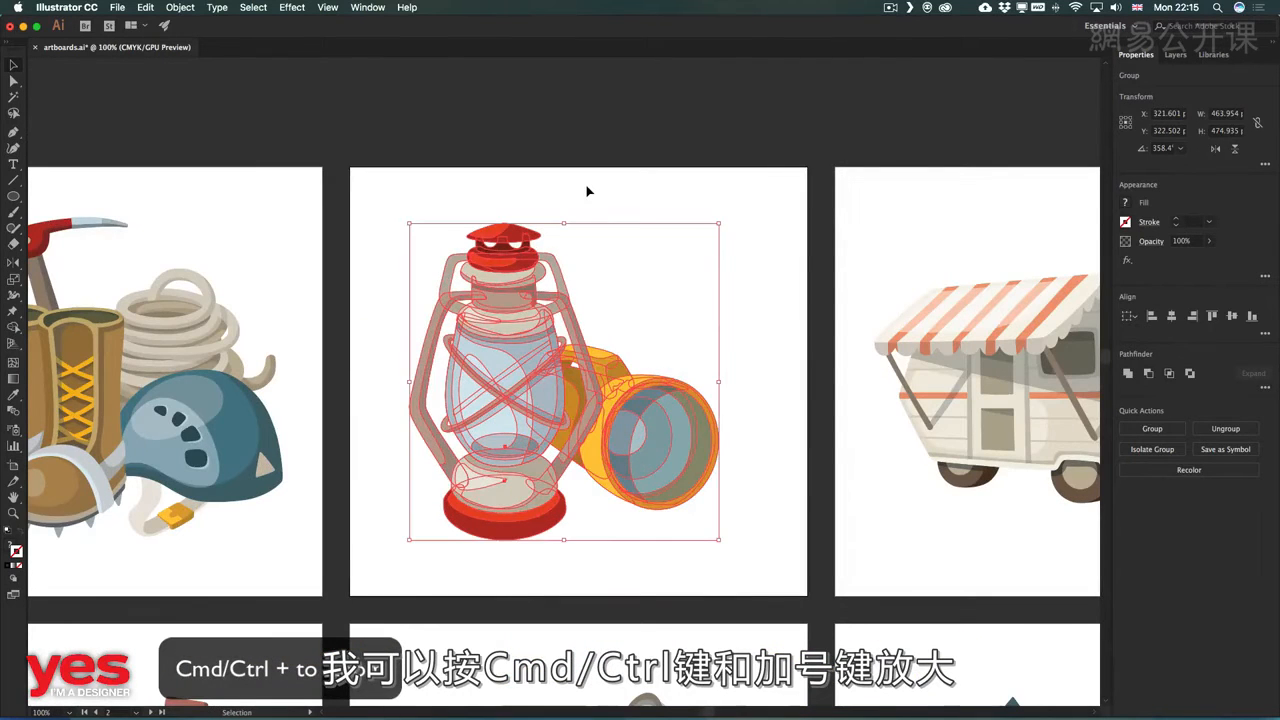
left_click(602, 116)
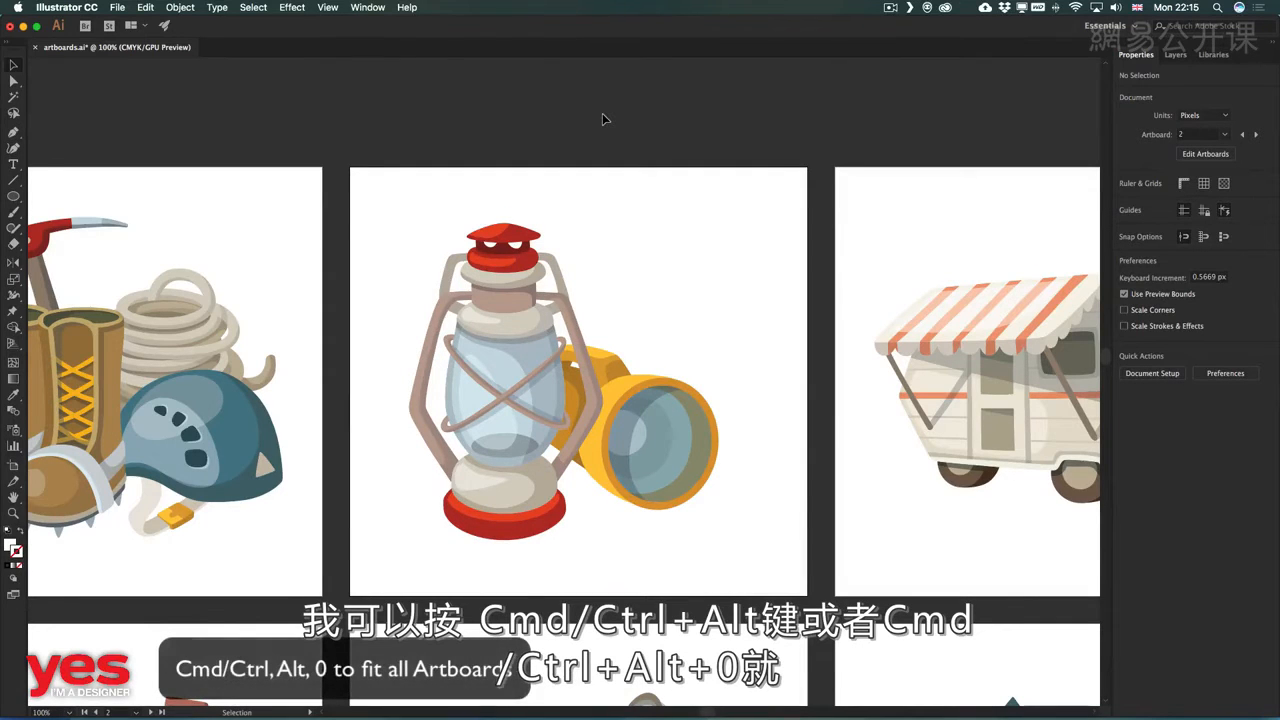
key("super+alt+0")
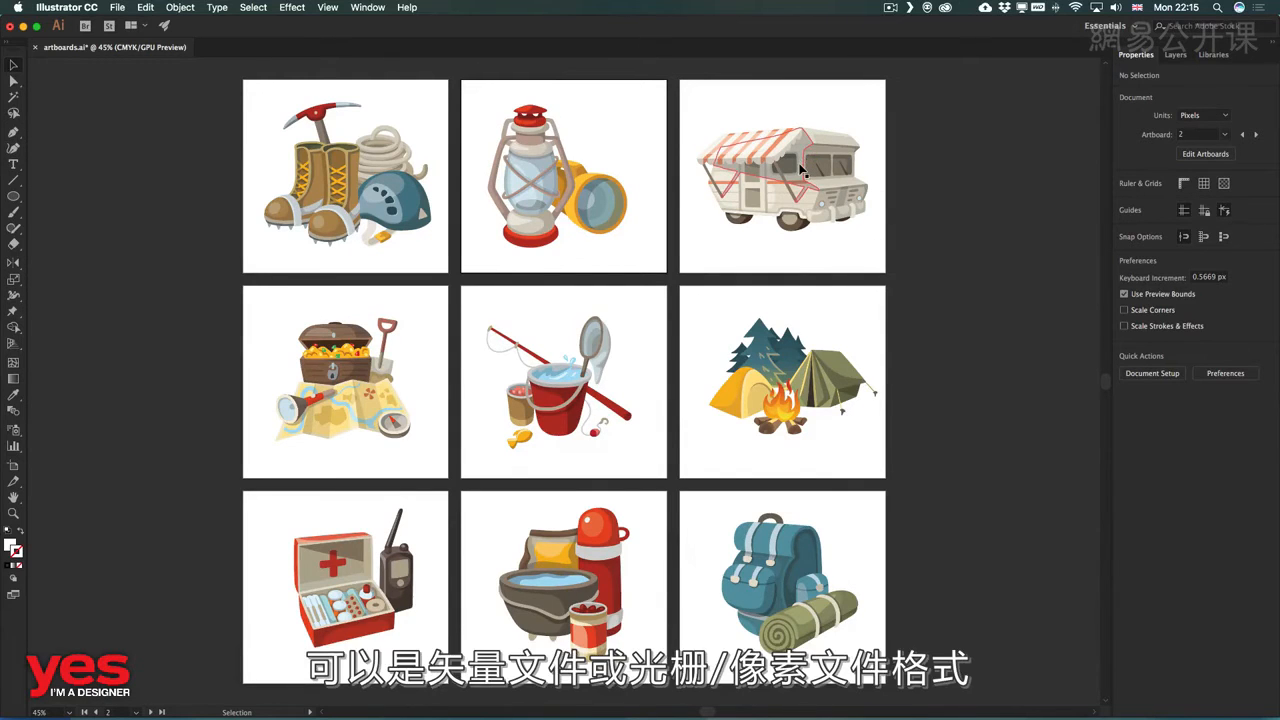
left_click(118, 8)
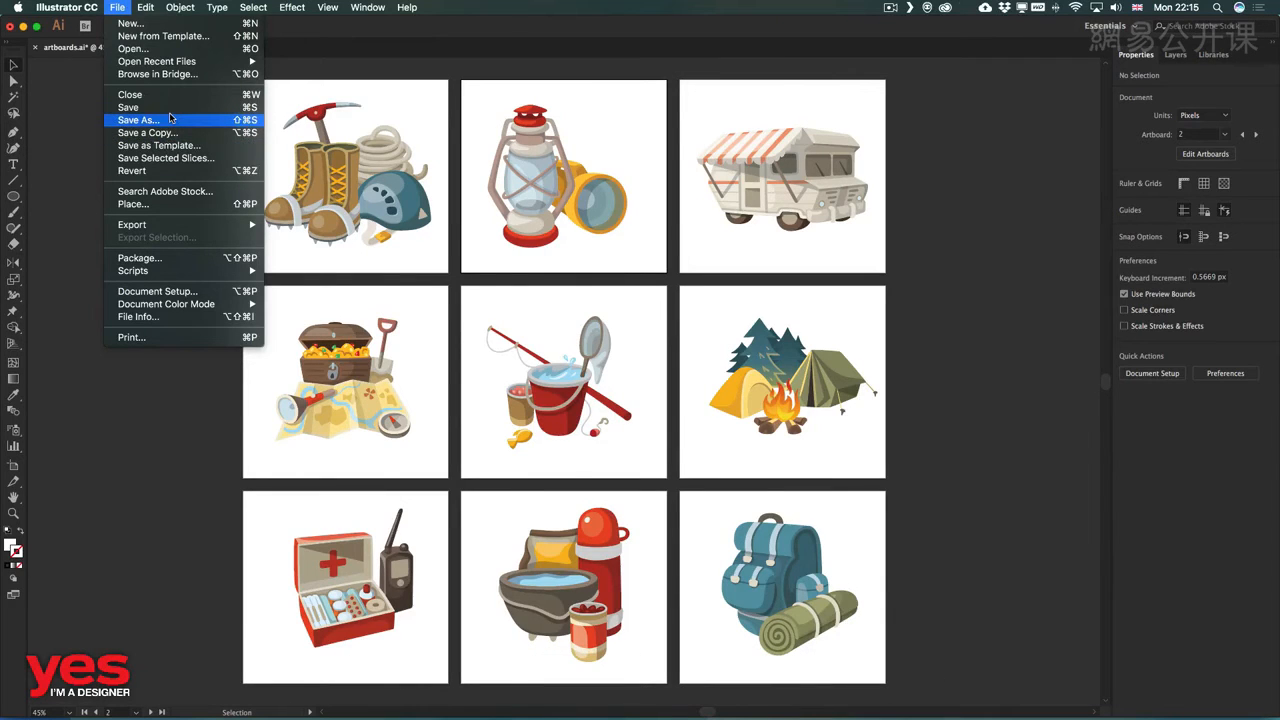
mouse_move(199, 224)
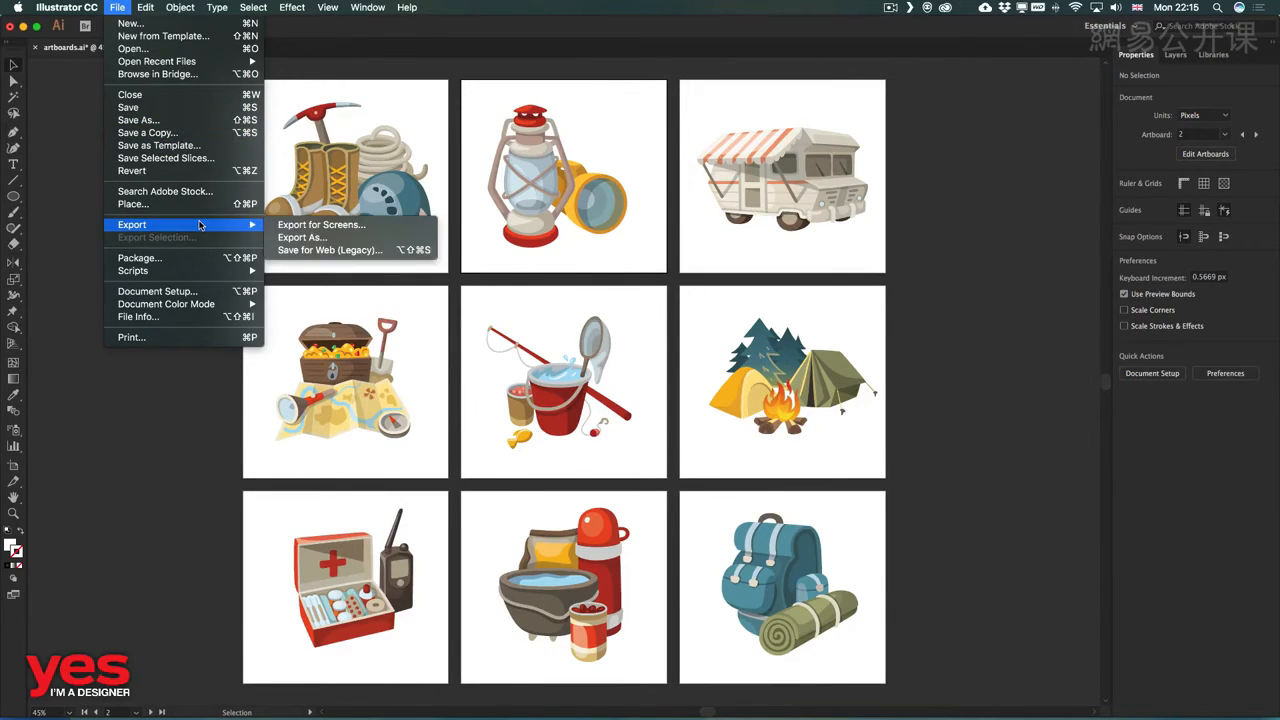
left_click(1037, 226)
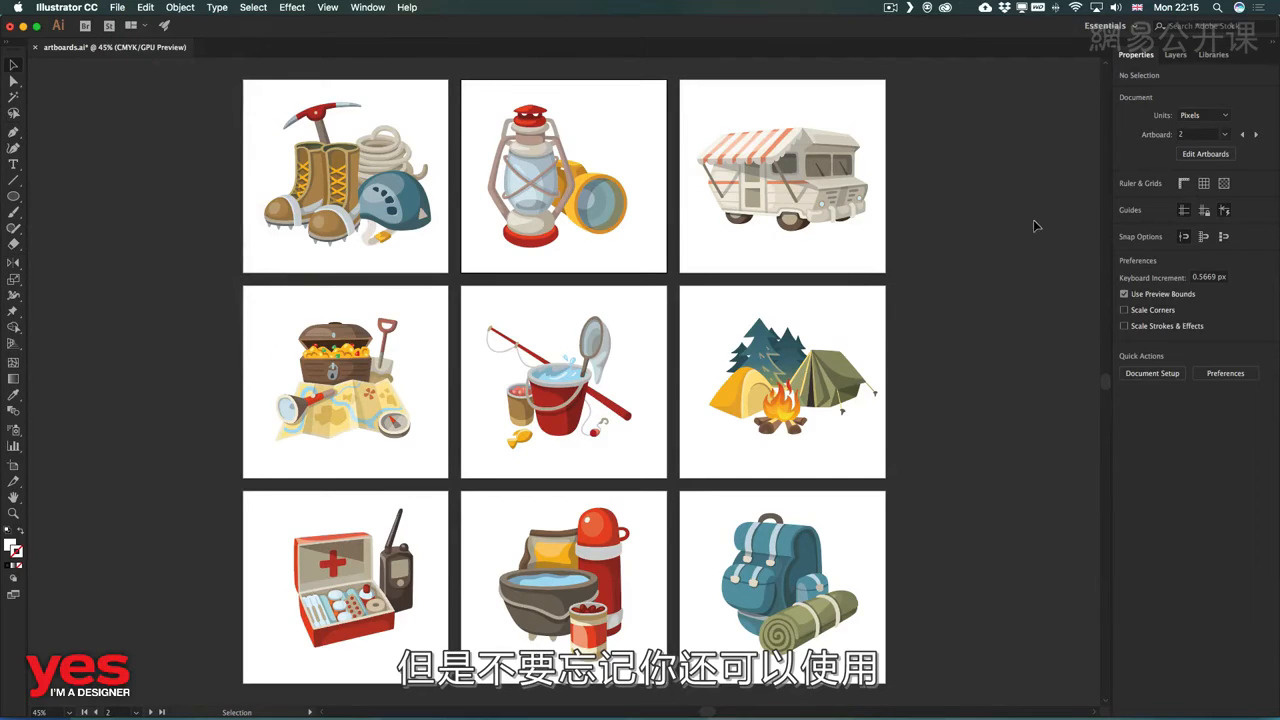
Step: Show Asset Export, place it beside the artboards clear of the artwork, and close the Artboards list
left_click(368, 8)
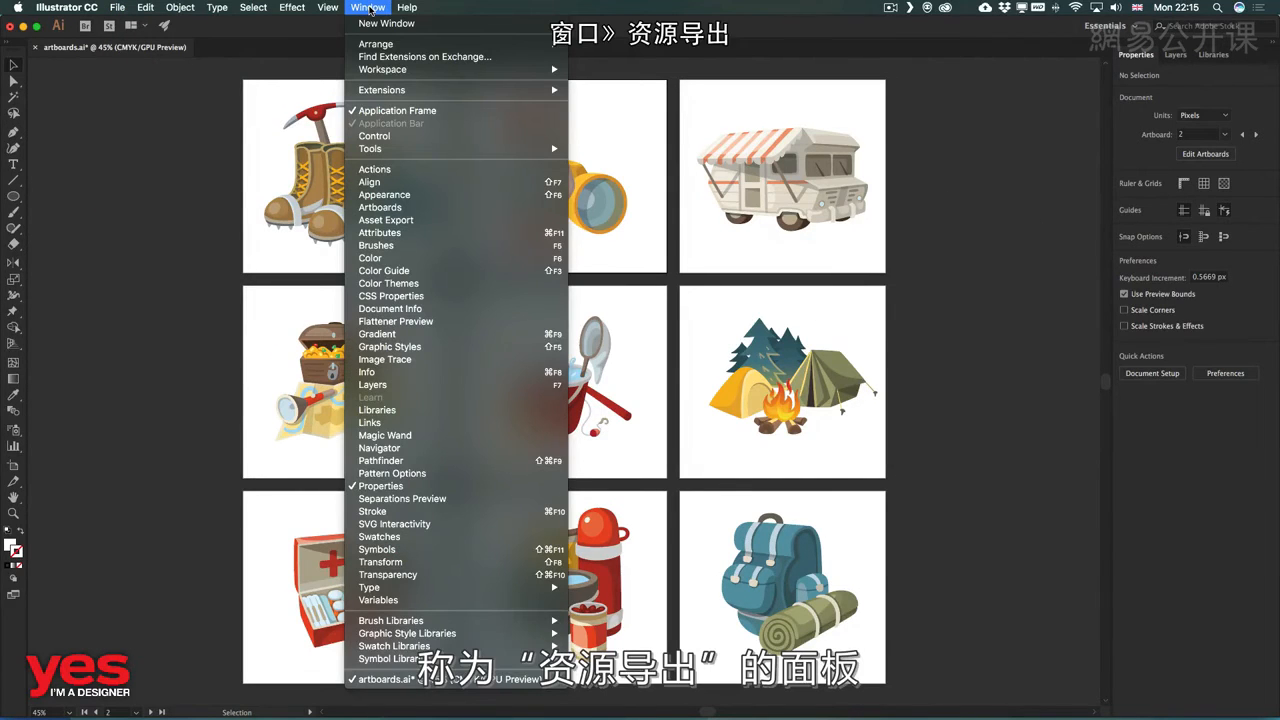
left_click(421, 219)
left_click_drag(547, 226, 1035, 193)
left_click(476, 229)
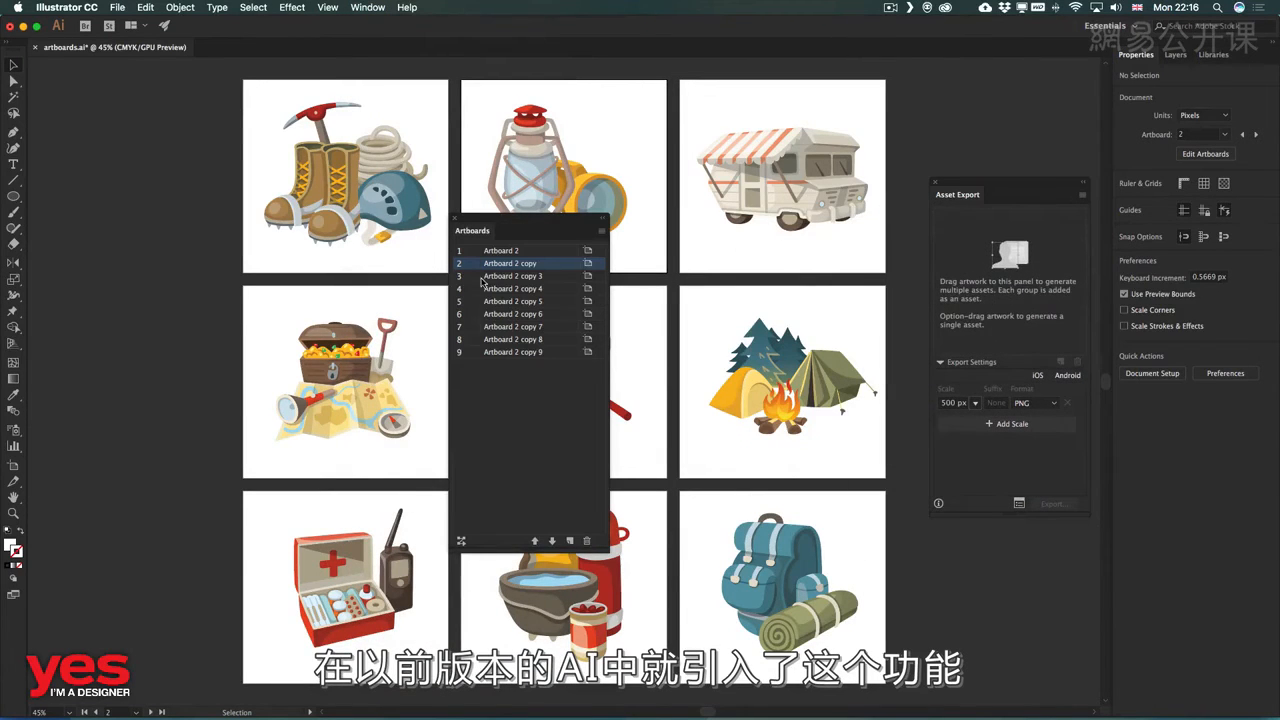
left_click(456, 217)
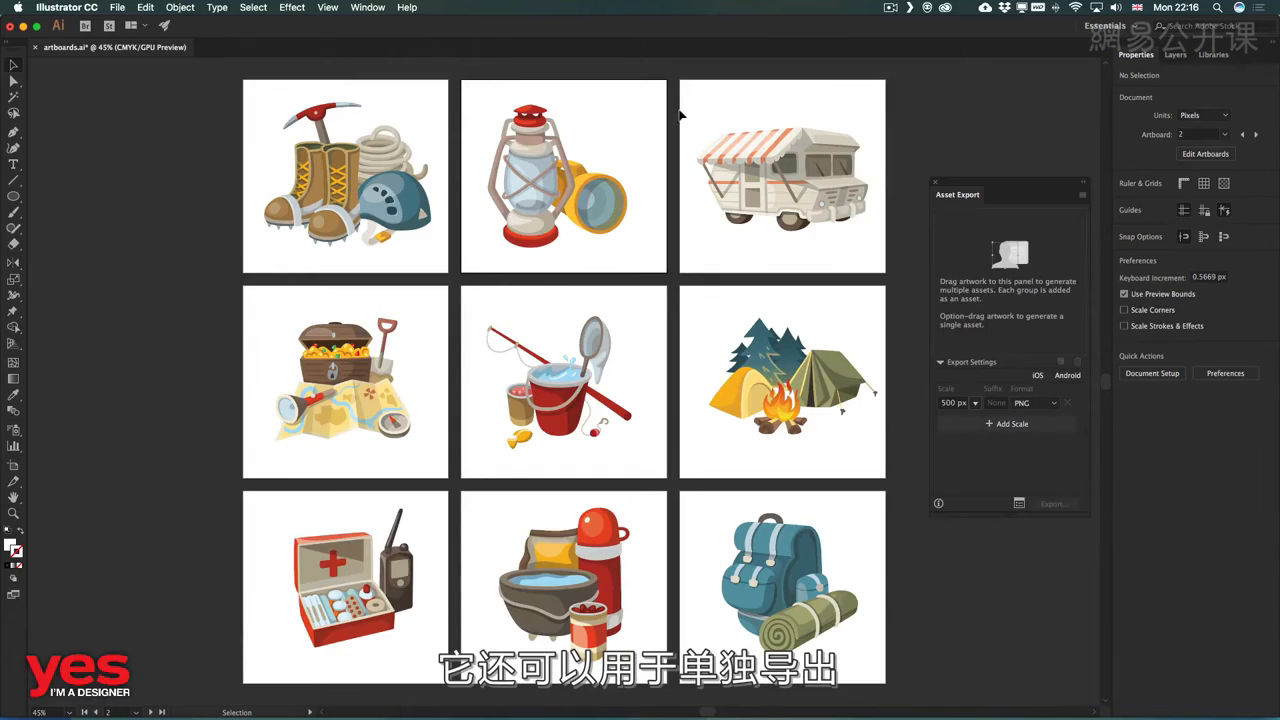
Step: Select all the artwork and add it to Asset Export as a separate asset for each group
left_click_drag(686, 118, 875, 244)
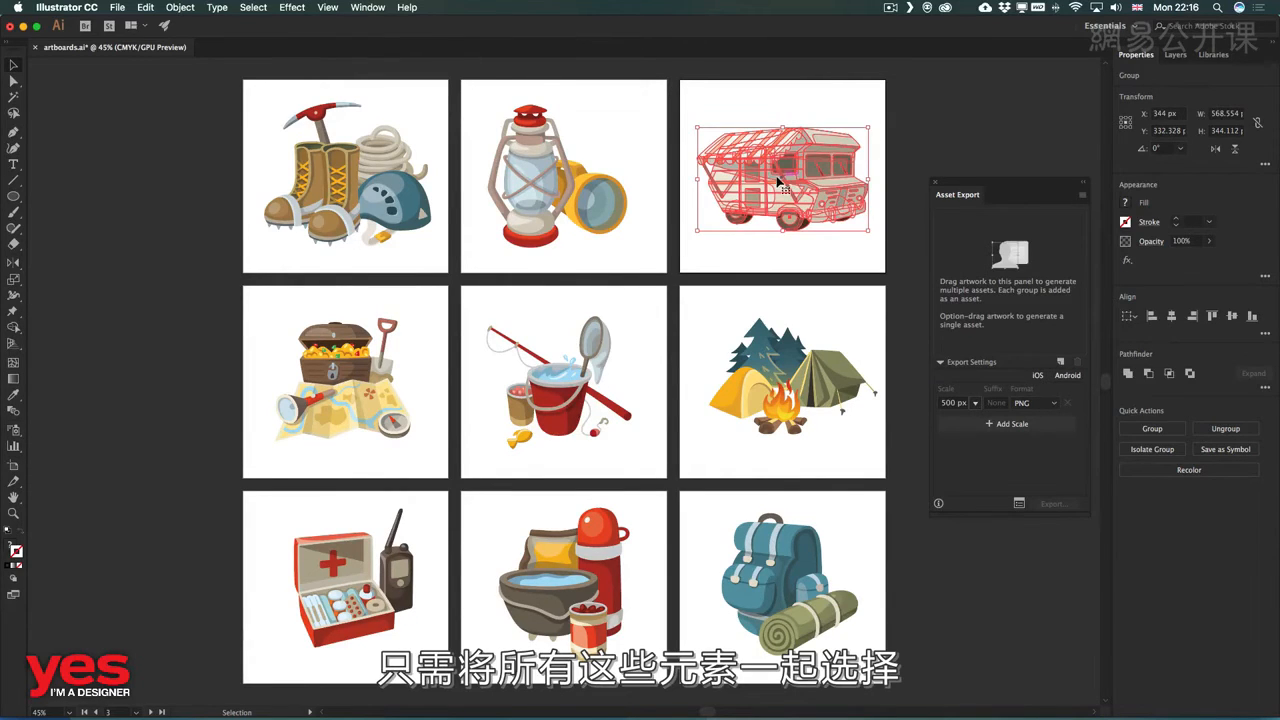
key("super+a")
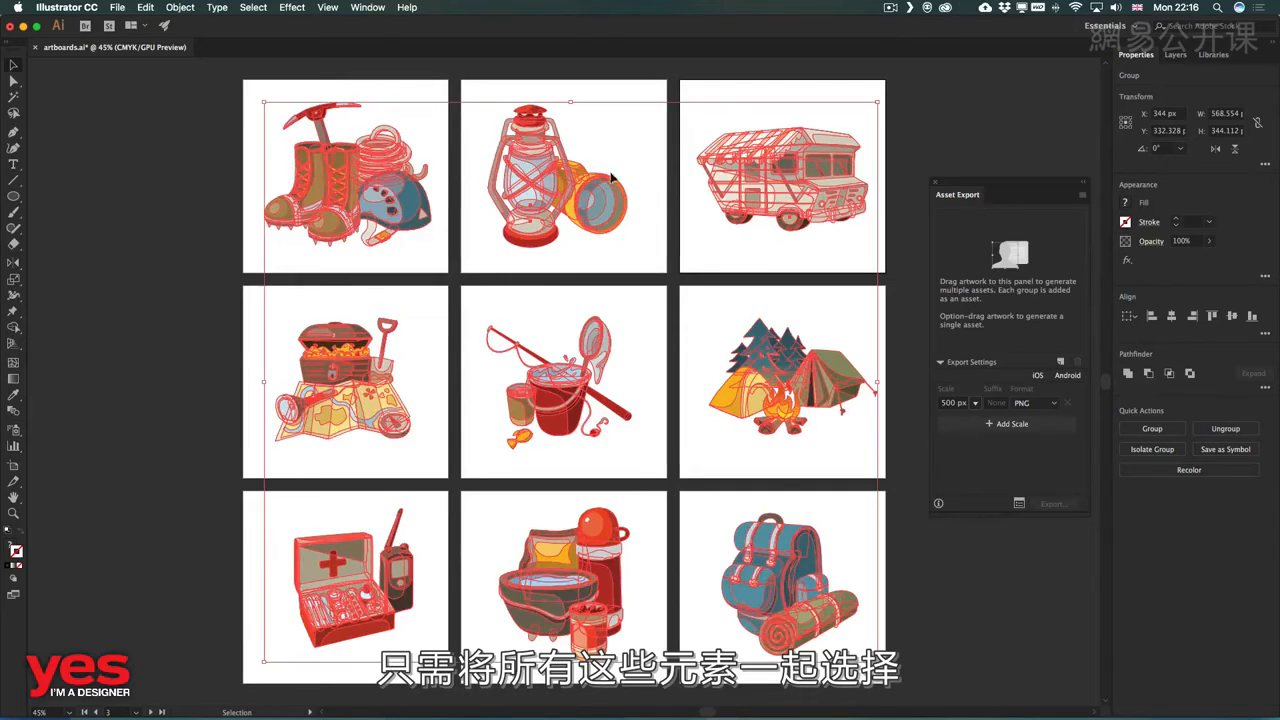
left_click_drag(822, 185, 970, 245)
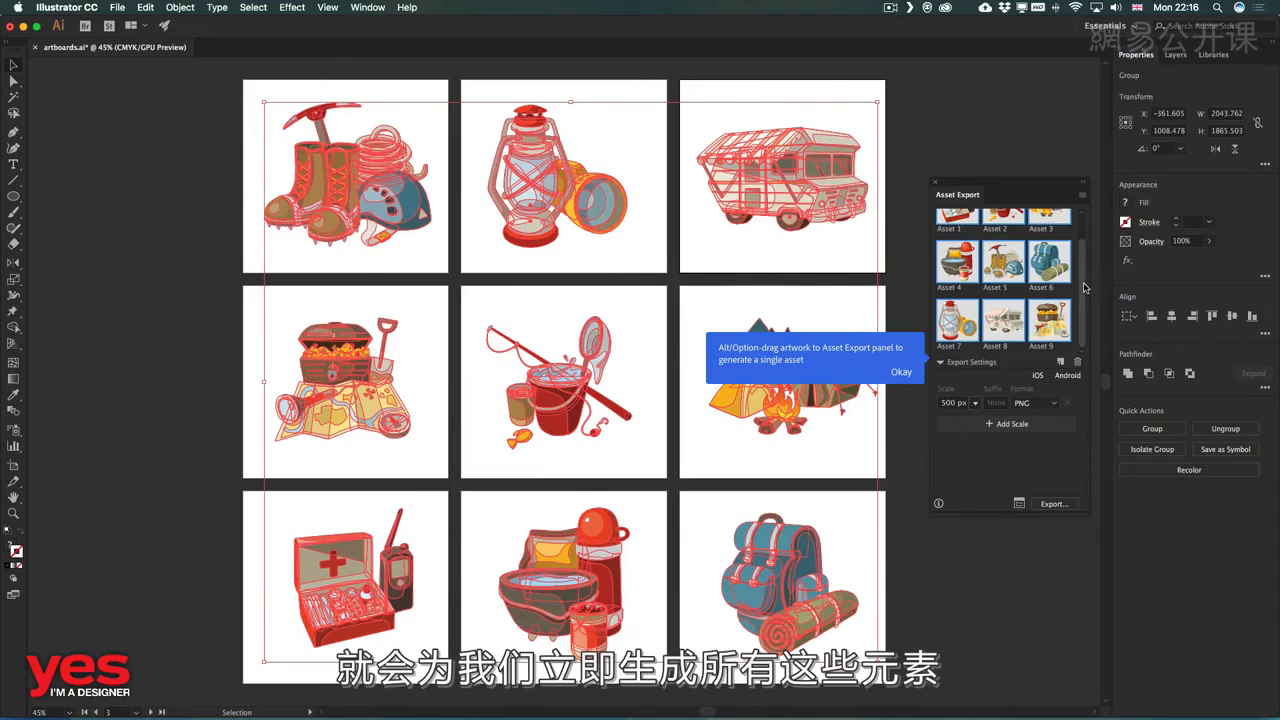
scroll(1075, 314, "down", 3)
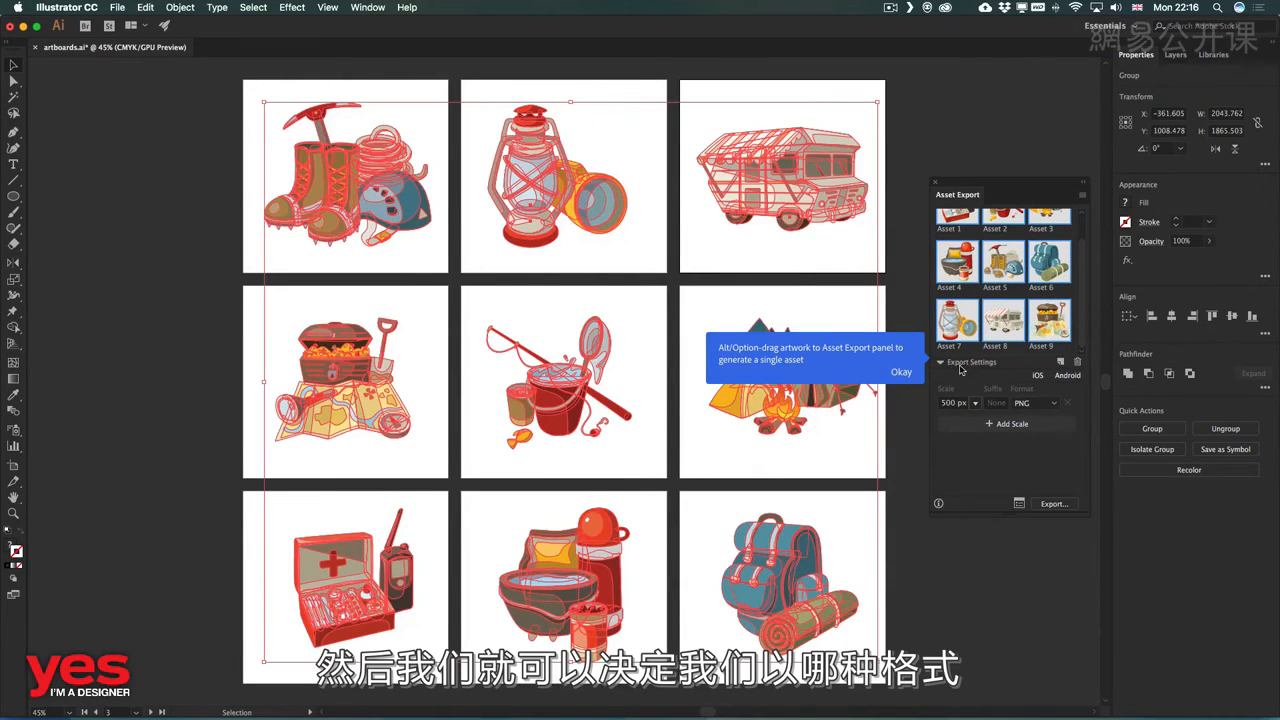
left_click(901, 372)
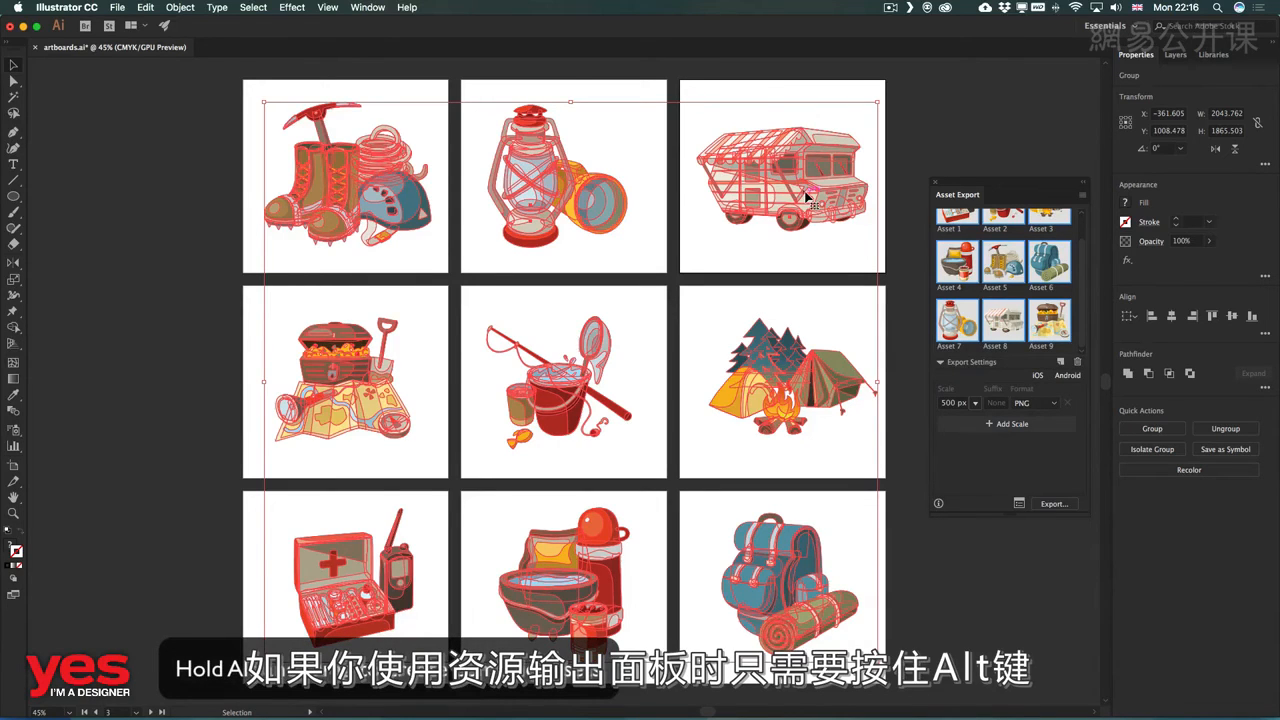
Step: Add the entire selected artwork to Asset Export as one combined asset, deselect it and review the asset thumbnails
left_click_drag(806, 197, 983, 279)
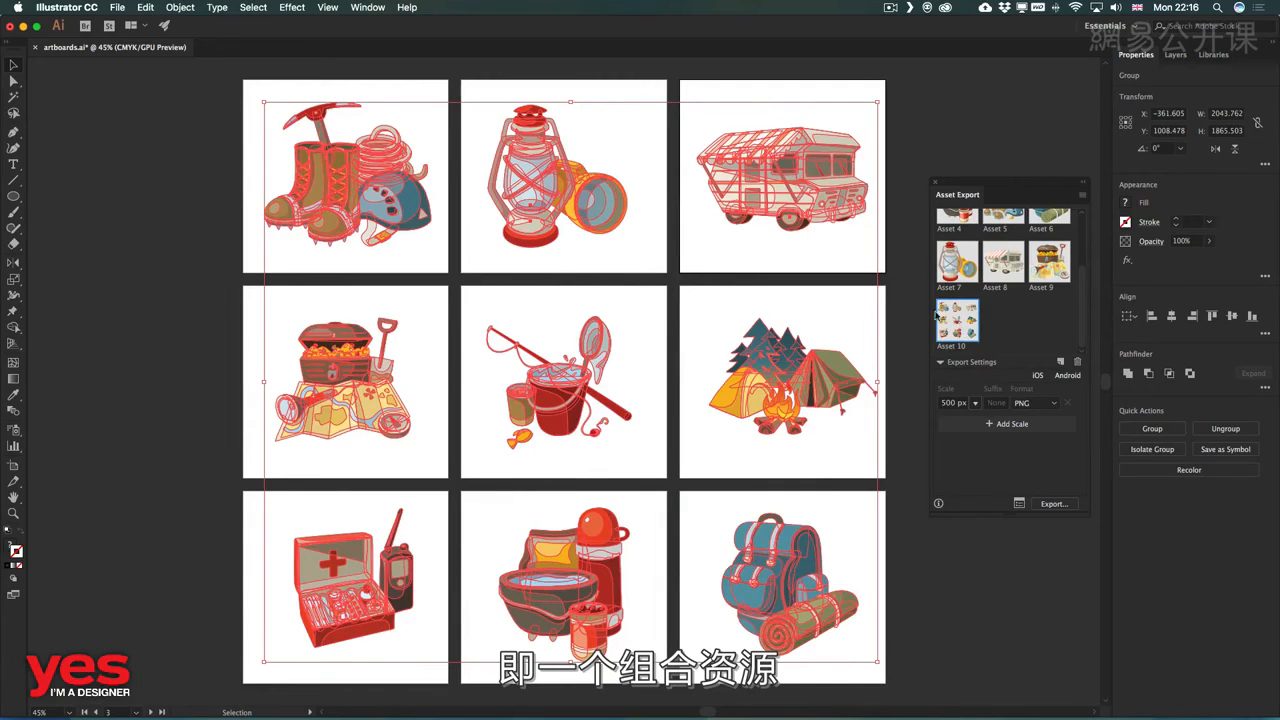
left_click(897, 272)
left_click_drag(1085, 298, 1080, 230)
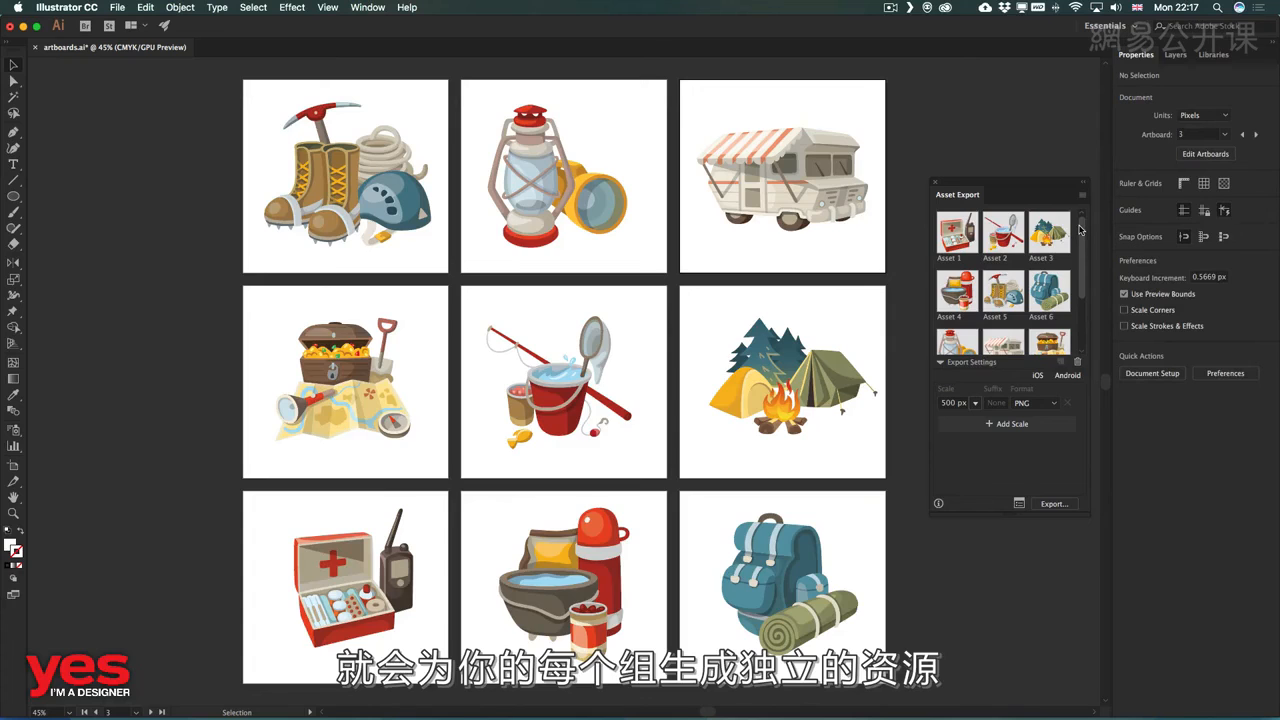